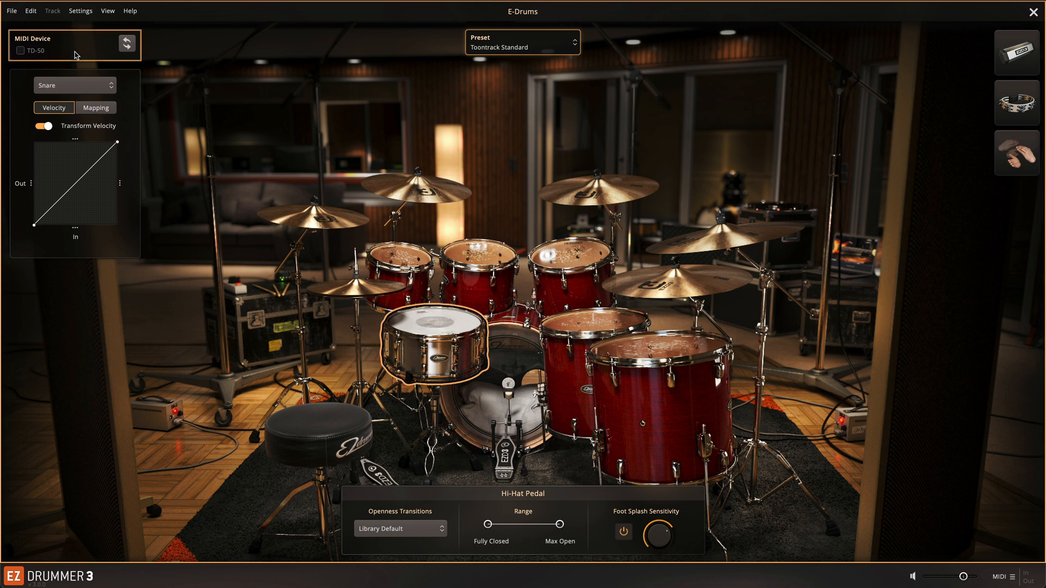
Refresh and enable the TD-50 MIDI device, then load the Roland TD-50 e-drum preset.
click(128, 45)
click(21, 51)
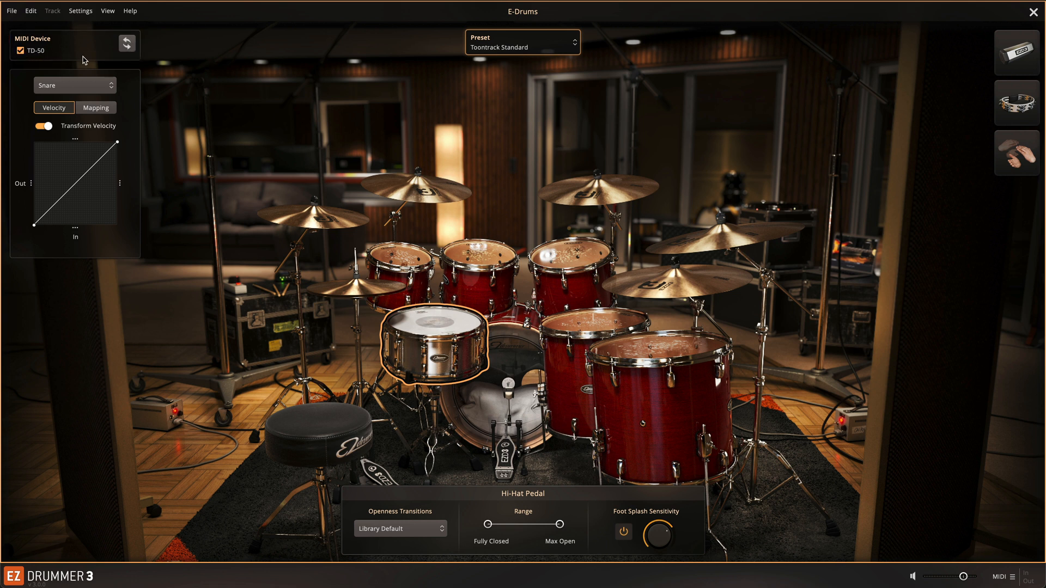
click(543, 50)
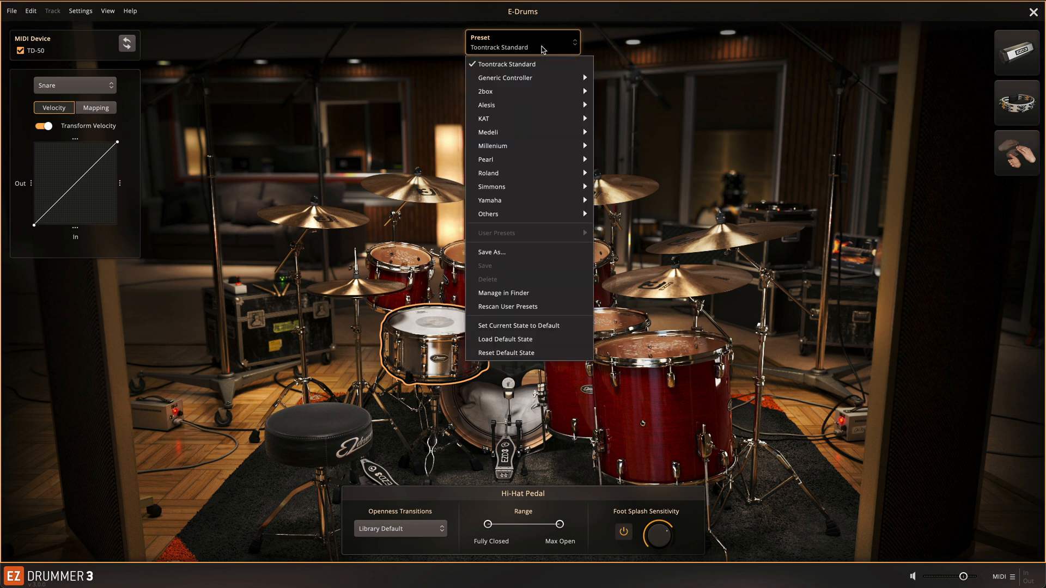
mouse_move(536, 173)
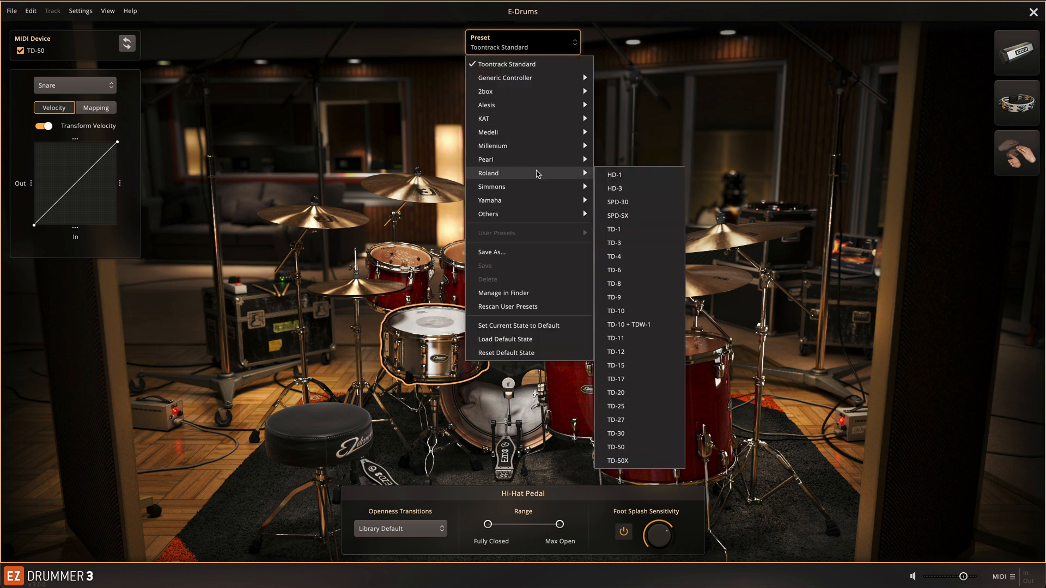
click(642, 448)
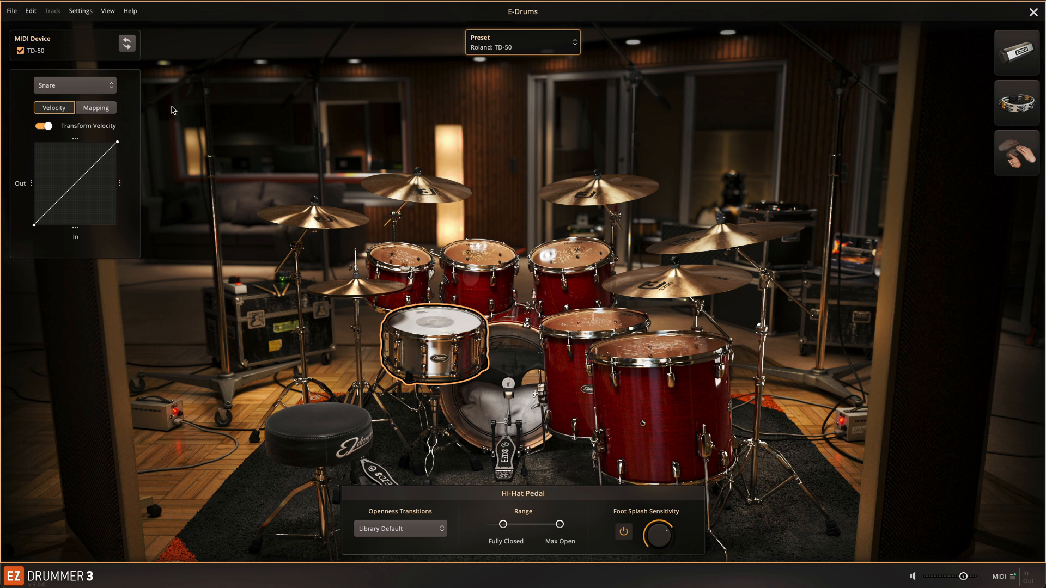
In the snare's mapping, set the Zone Trigger note number to 38 and start Learn for the Center articulation.
click(110, 111)
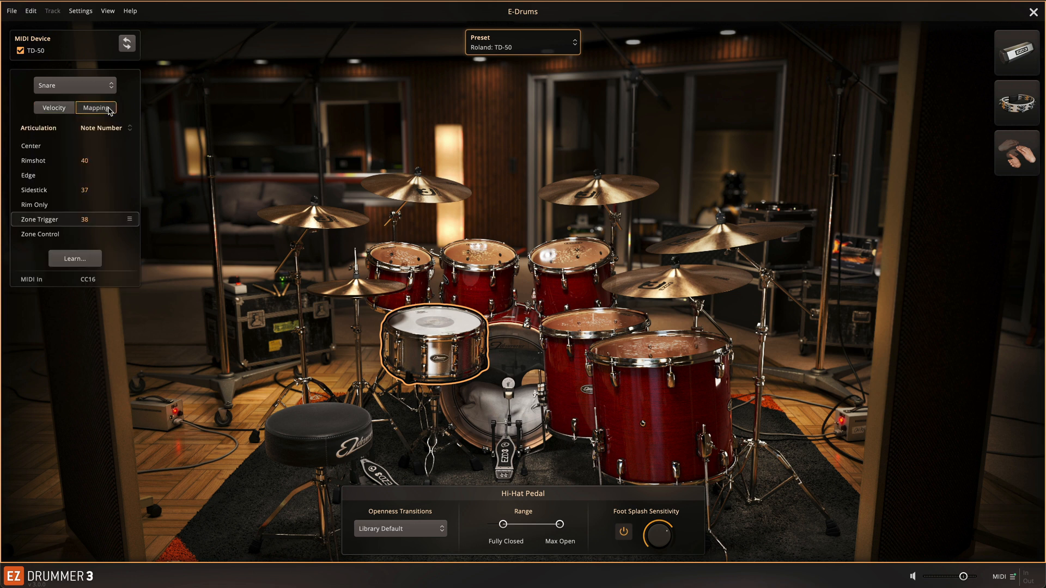
double_click(85, 220)
key(BackSpace)
text(38)
key(Return)
click(76, 260)
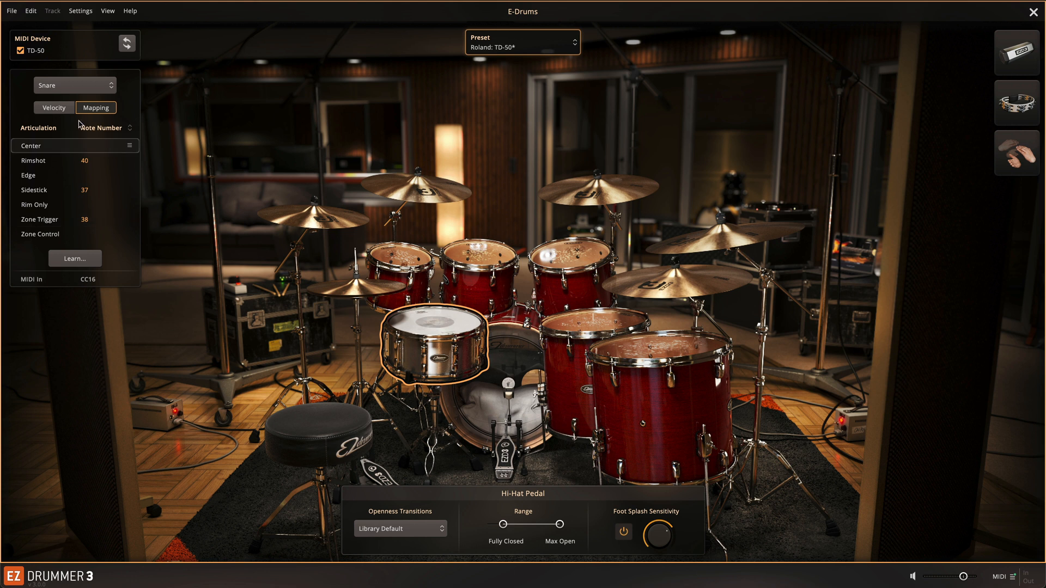
Switch to the snare's velocity curve and add a node pulled upward near the low end.
click(62, 112)
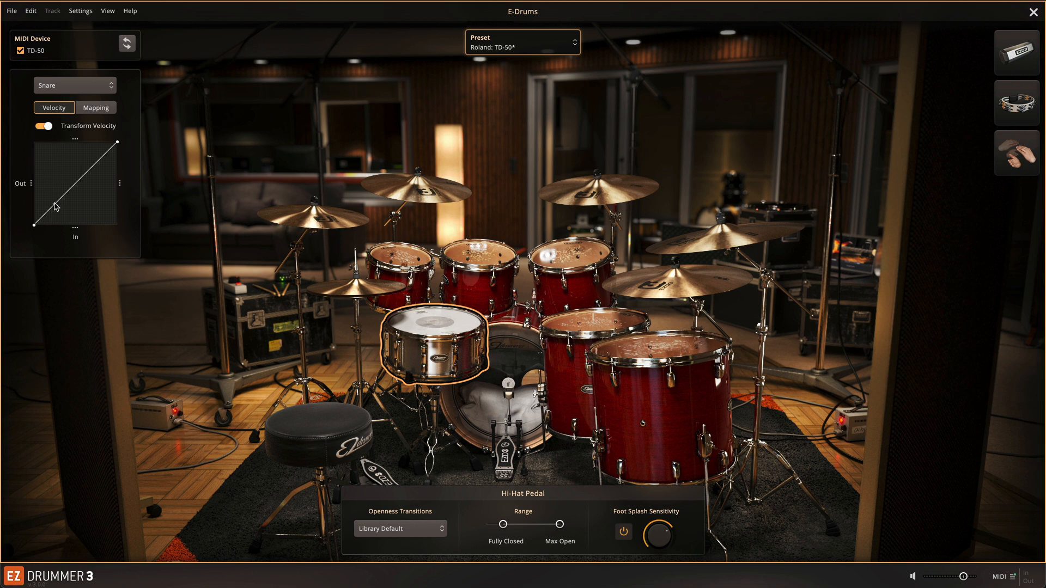
drag(55, 206, 69, 208)
drag(69, 207, 54, 195)
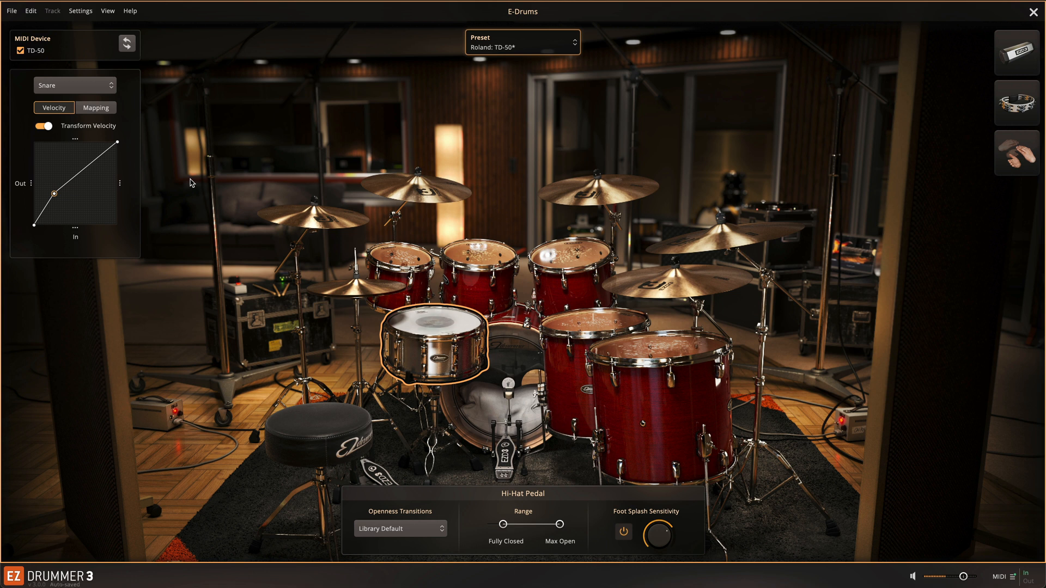
Add three more nodes along the snare's velocity curve at the middle, upper and low sections.
click(73, 165)
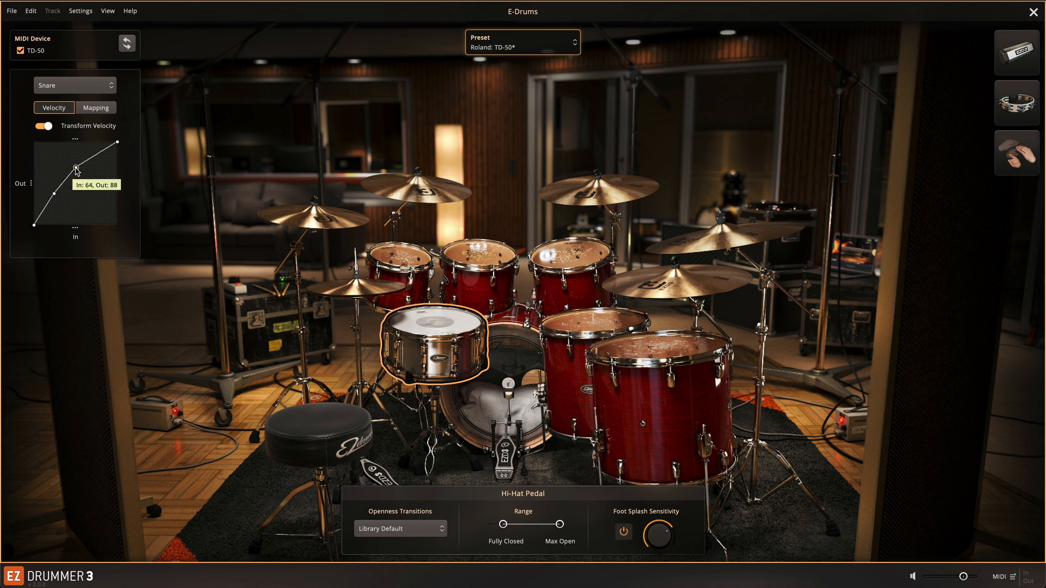
click(95, 160)
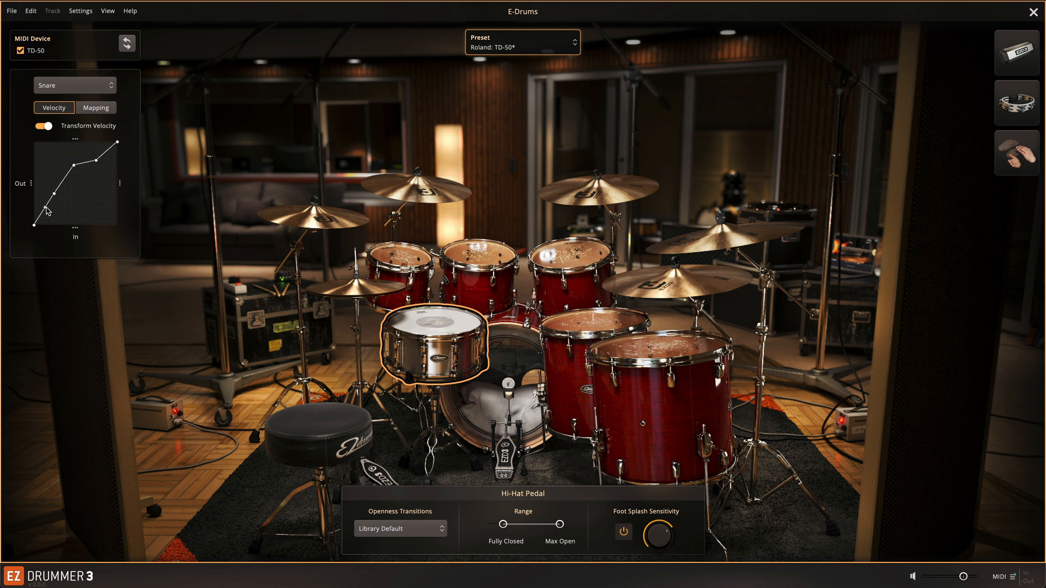
click(48, 213)
Remove the two middle nodes from the snare's velocity curve.
right_click(74, 165)
click(88, 175)
right_click(54, 194)
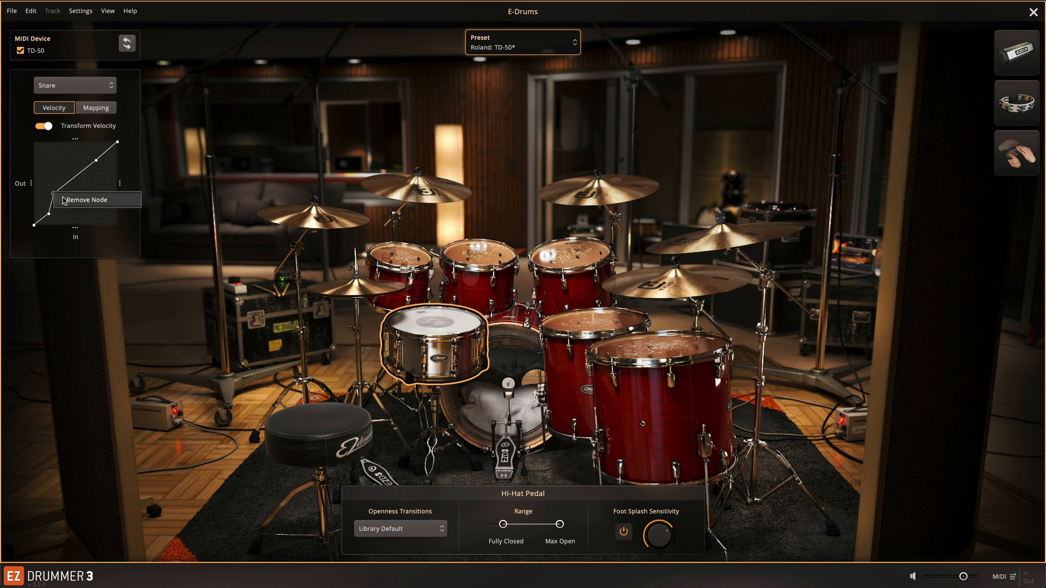
click(60, 201)
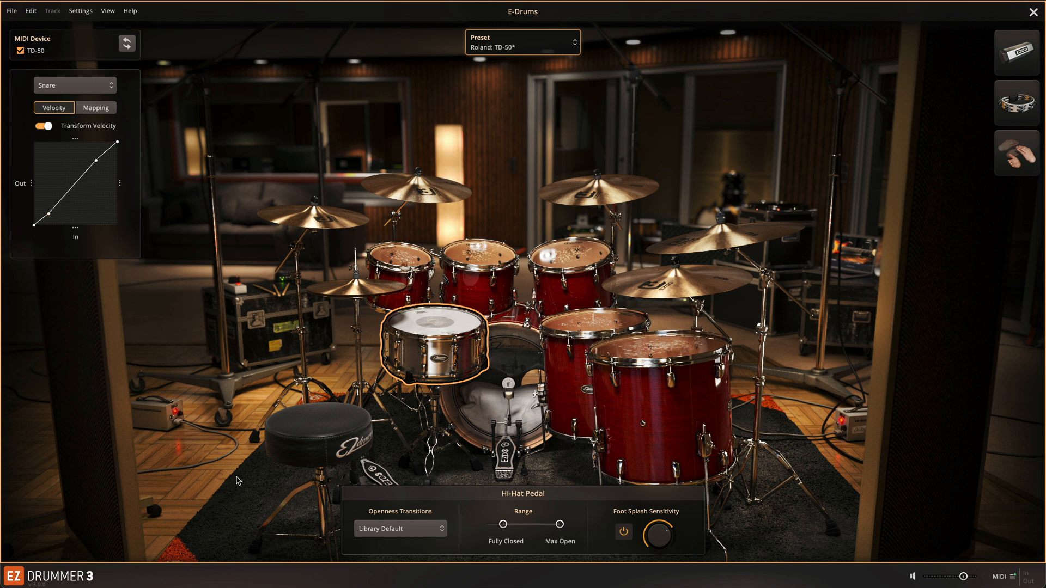
Set the hi-hat pedal's Openness Transitions to E-Drum Optimized.
click(429, 529)
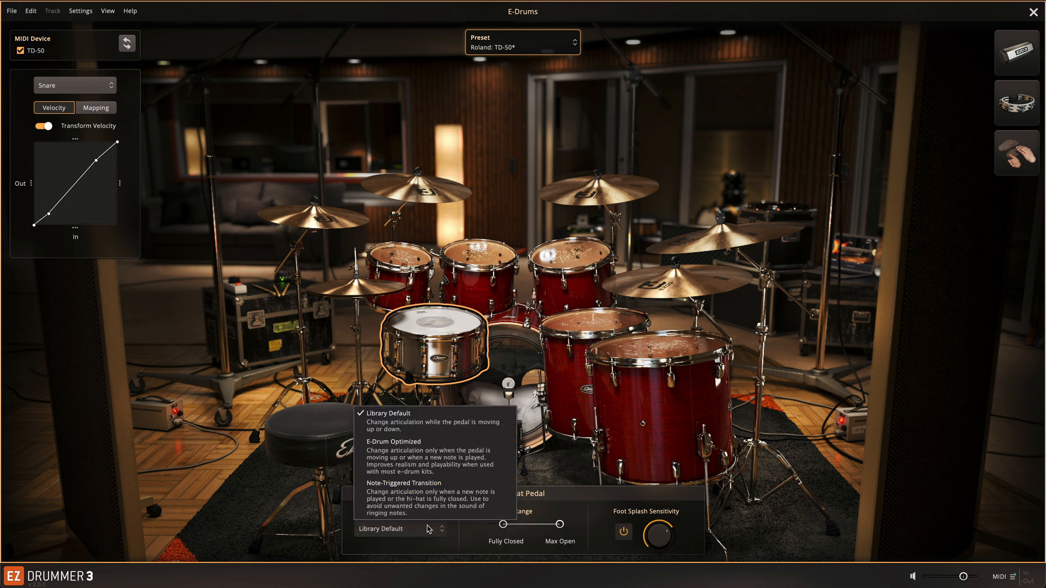
click(447, 466)
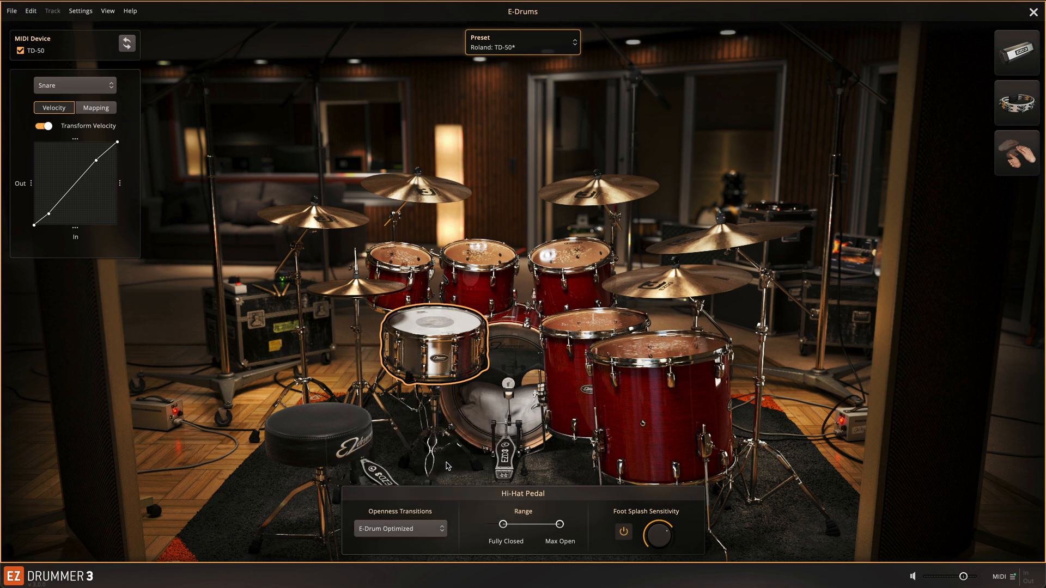
click(433, 530)
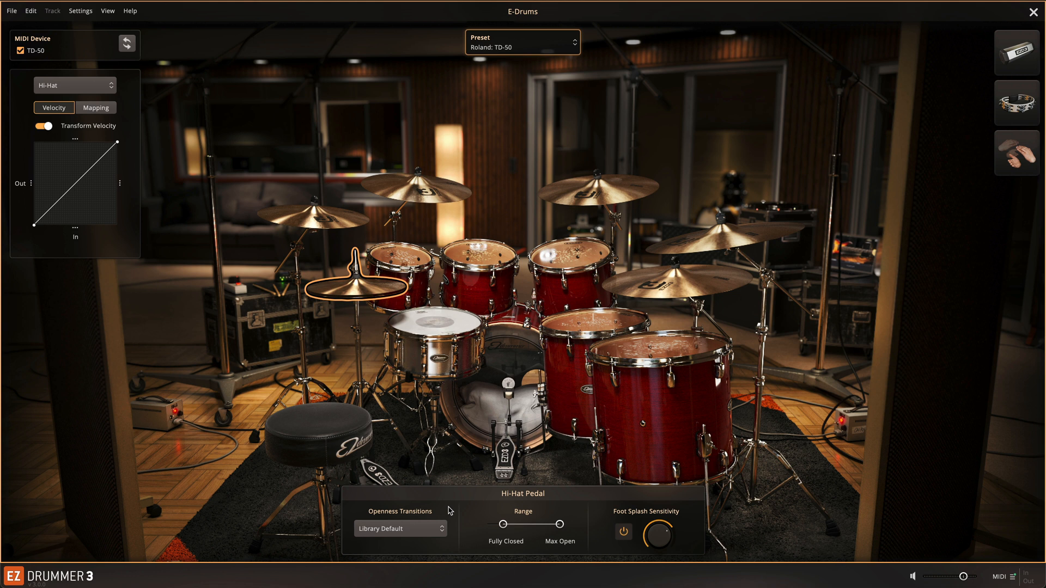
Adjust the hi-hat pedal's Fully Closed and Max Open range handles, ending with Max Open fully open.
mouse_move(503, 524)
mouse_down()
mouse_move(537, 525)
mouse_move(498, 530)
mouse_up()
mouse_move(560, 525)
mouse_down()
mouse_move(532, 526)
mouse_move(560, 526)
mouse_up()
drag(496, 525, 499, 523)
mouse_move(560, 524)
mouse_down()
mouse_move(535, 526)
mouse_move(560, 526)
mouse_up()
drag(559, 524, 539, 524)
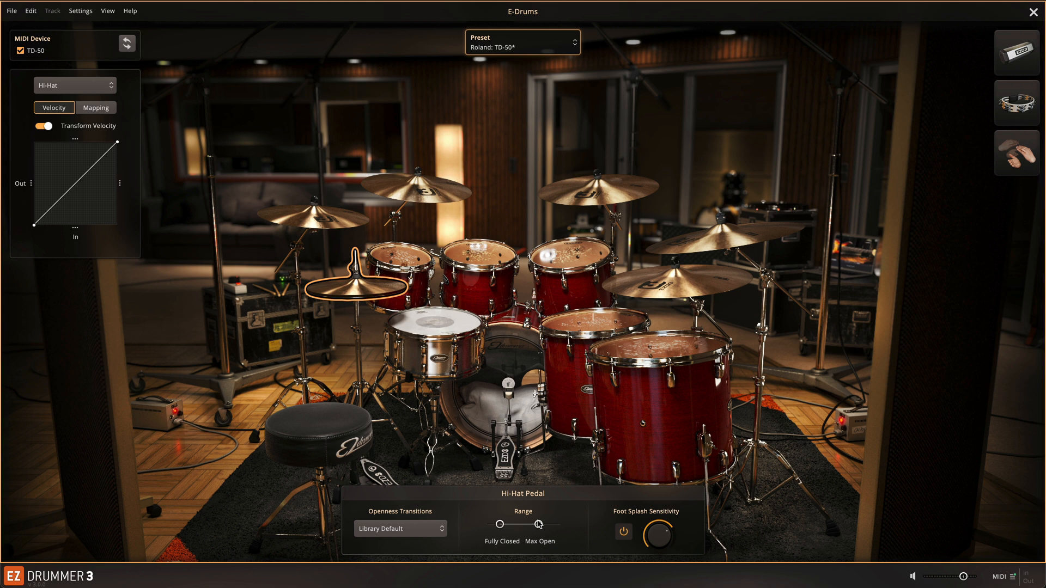
drag(539, 525, 559, 524)
Toggle Foot Splash Sensitivity off and on and raise its sensitivity knob to maximum.
click(624, 532)
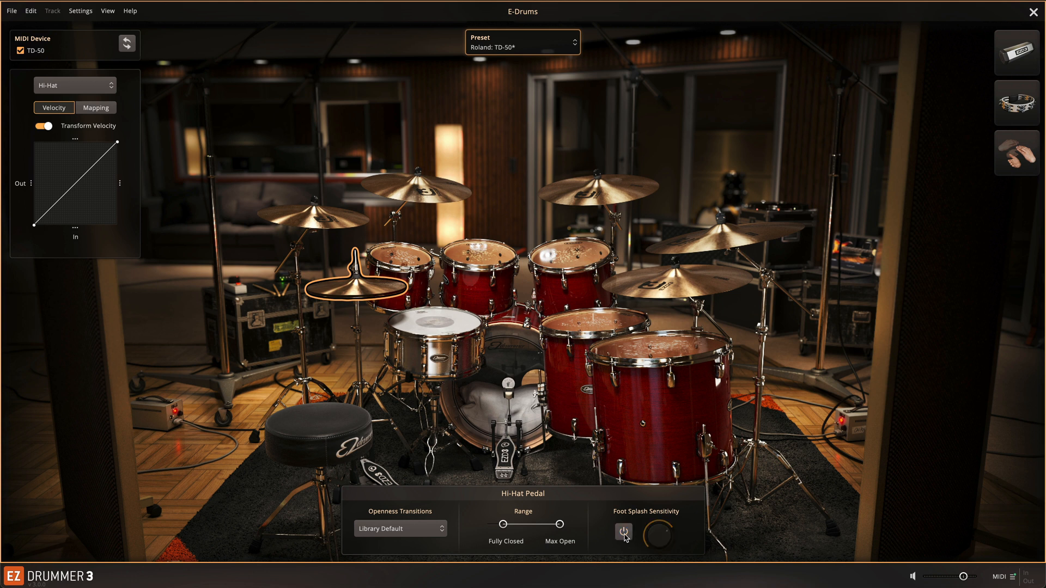
click(625, 532)
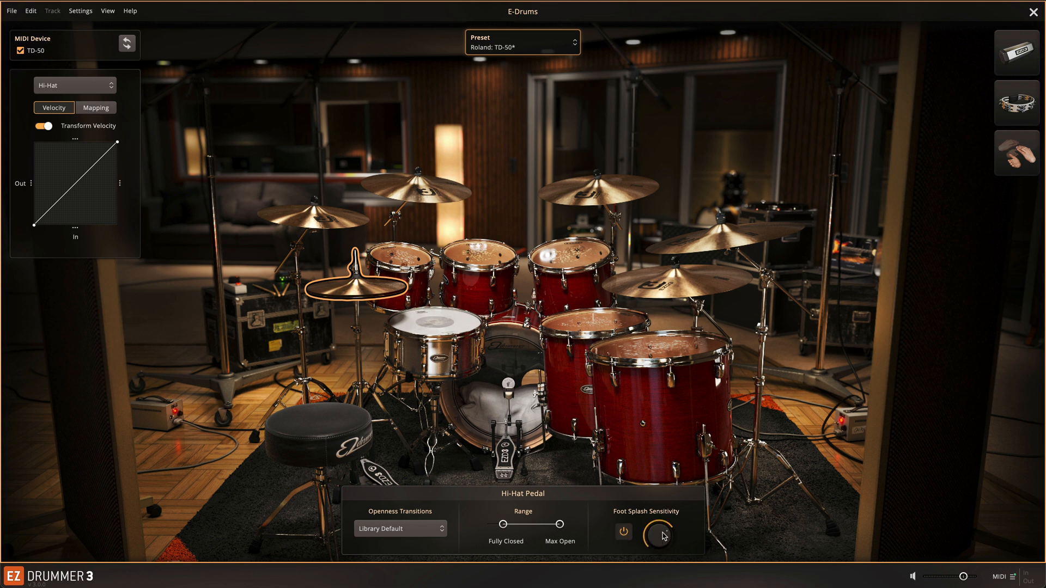
mouse_move(657, 541)
drag(657, 540, 659, 519)
click(624, 531)
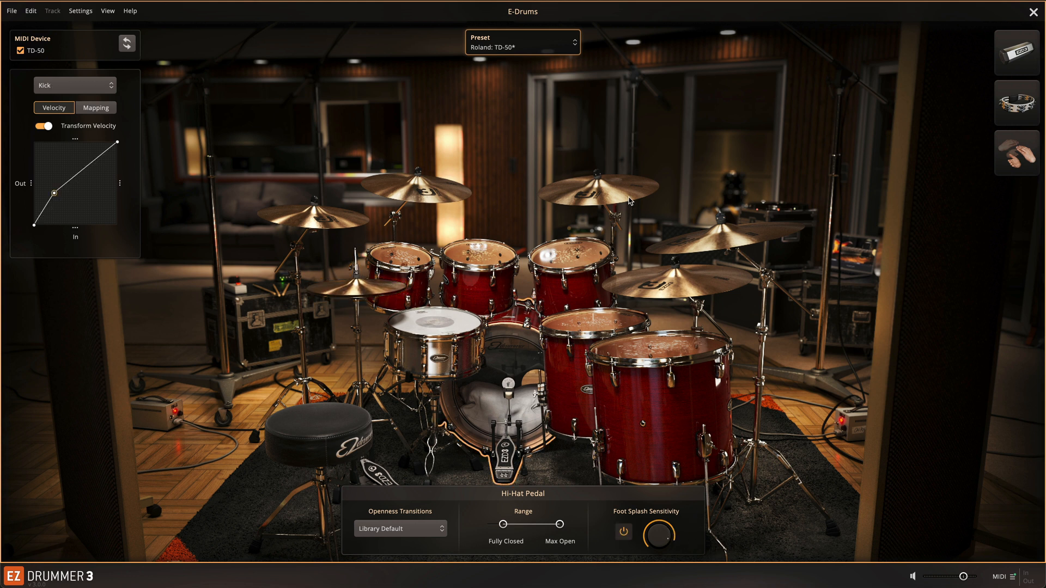
Save the current settings as a user preset named "this is my preset" and check it under User Presets.
click(531, 51)
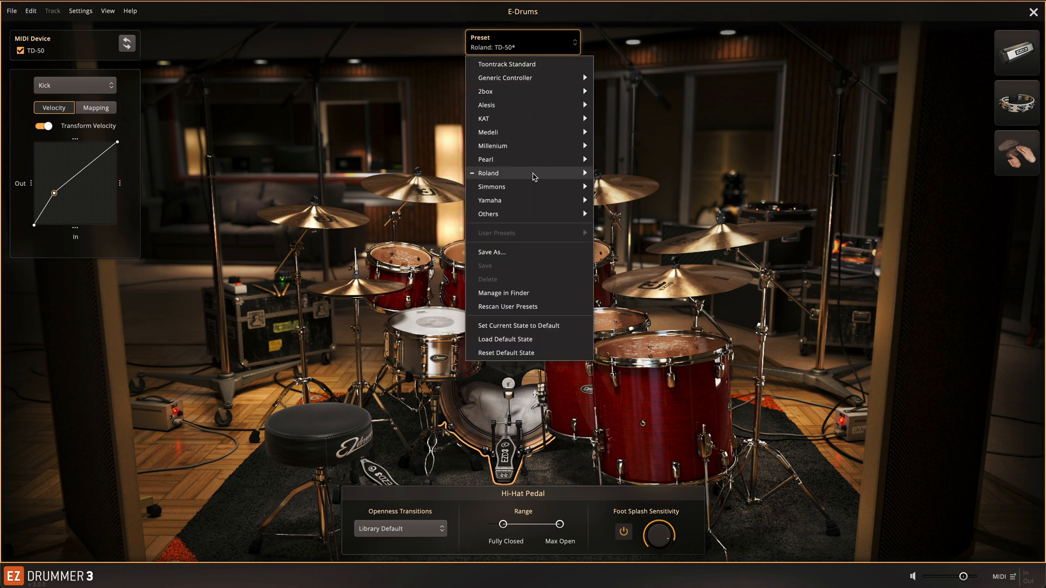
click(519, 252)
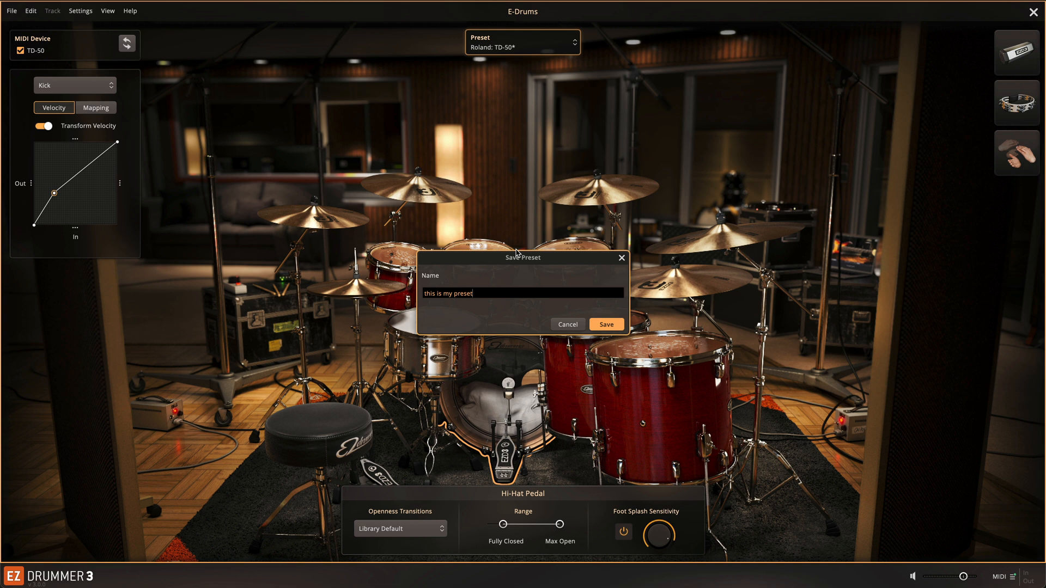
key(Return)
click(526, 50)
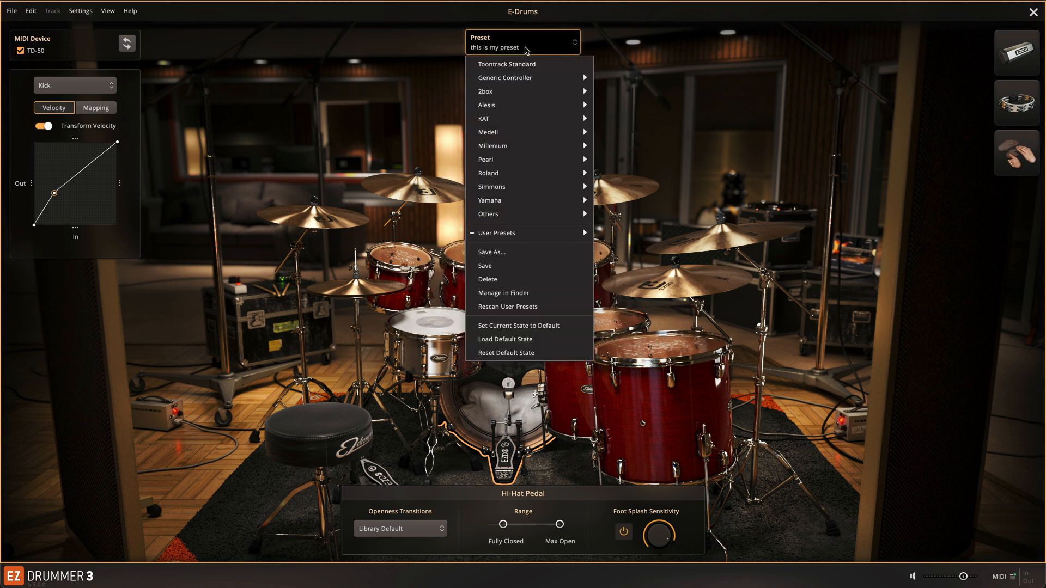
mouse_move(518, 234)
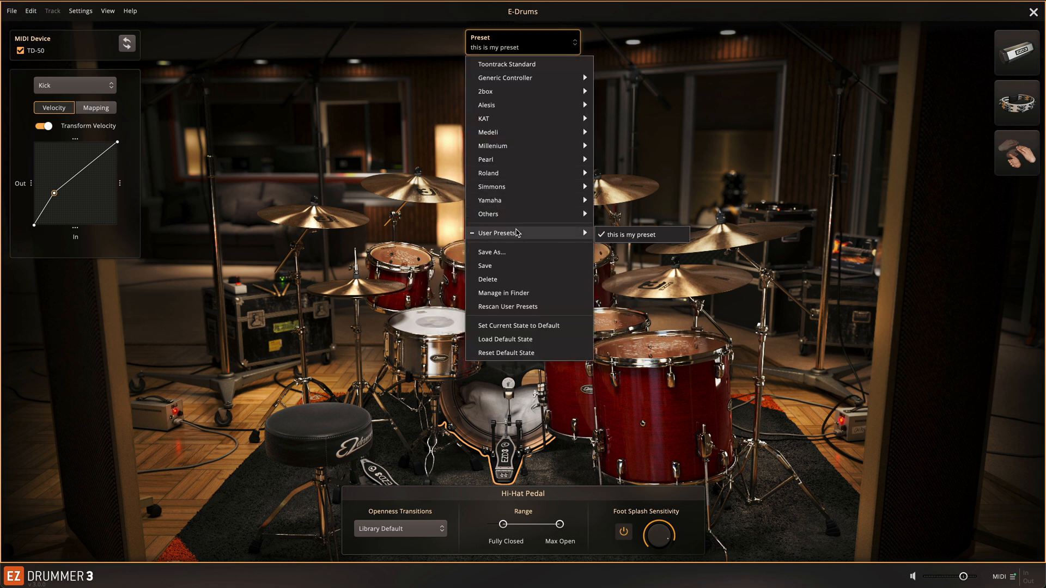